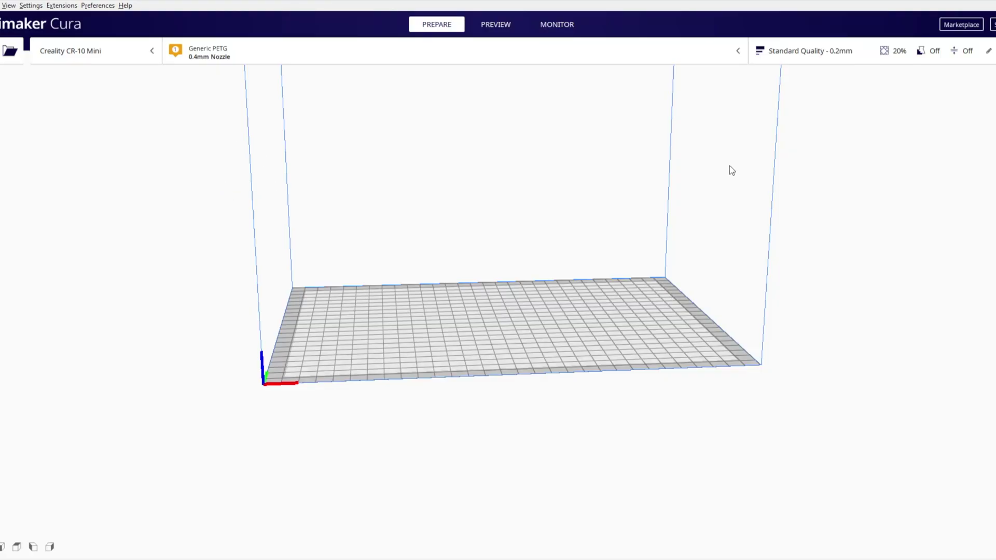
Look over the printer list, material/nozzle options and print settings without changing anything.
click(86, 59)
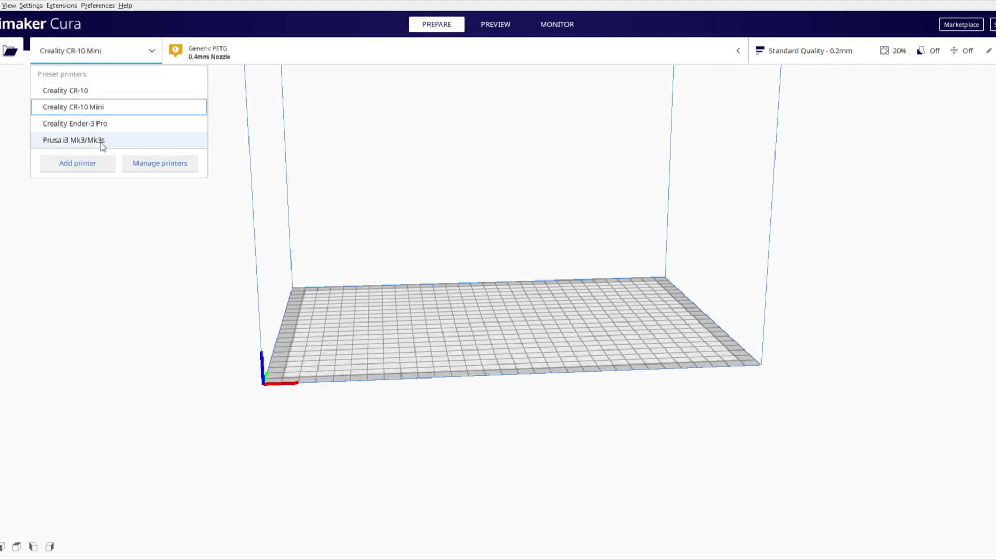
click(88, 165)
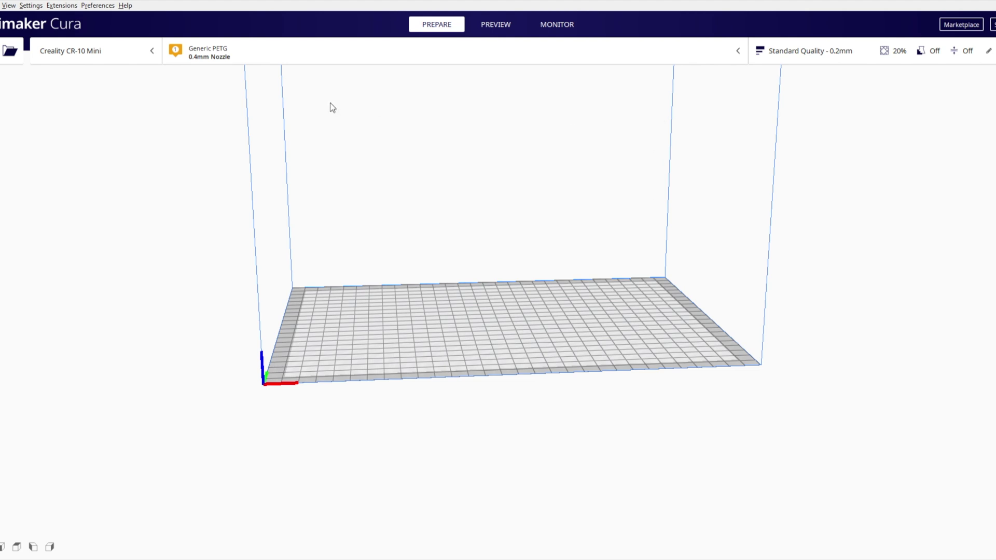
click(275, 55)
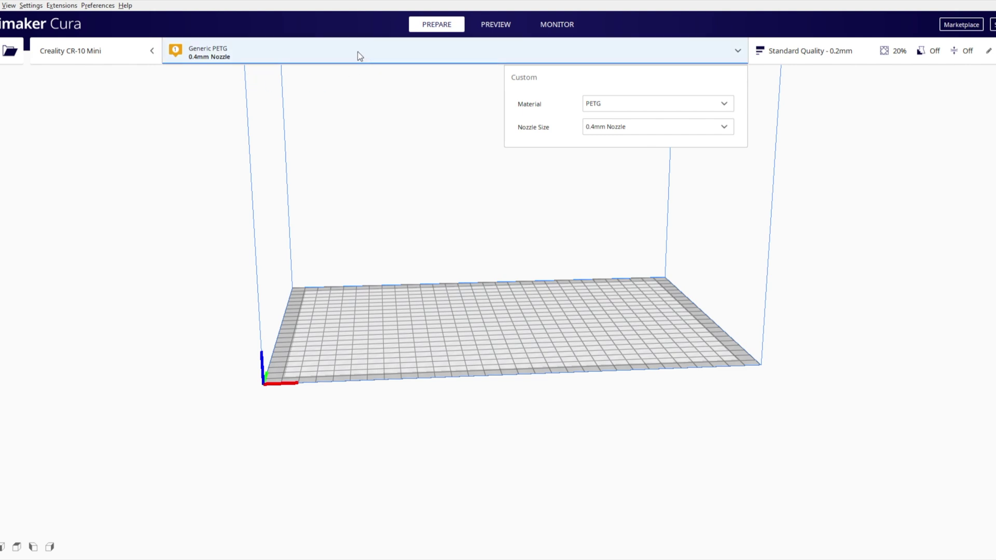
click(227, 52)
click(228, 52)
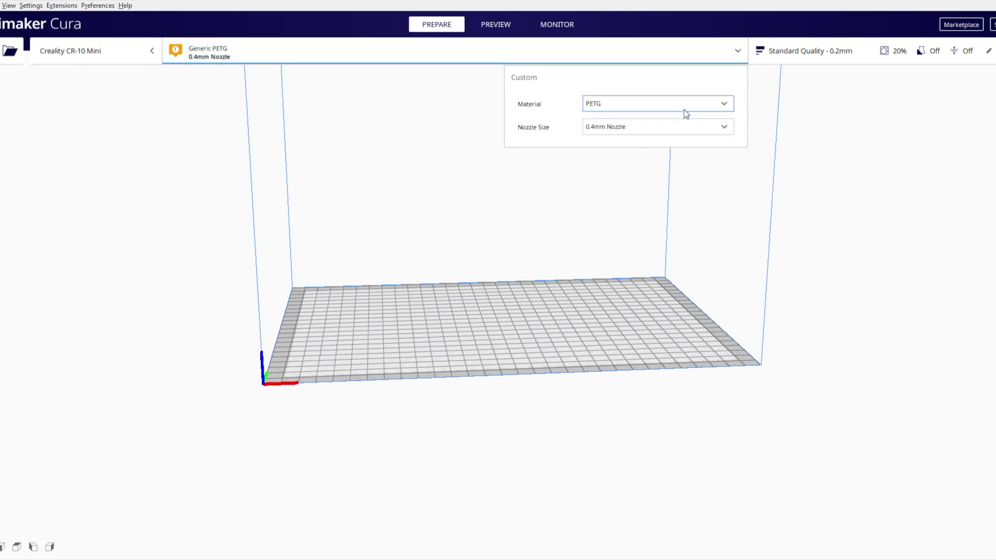
click(509, 58)
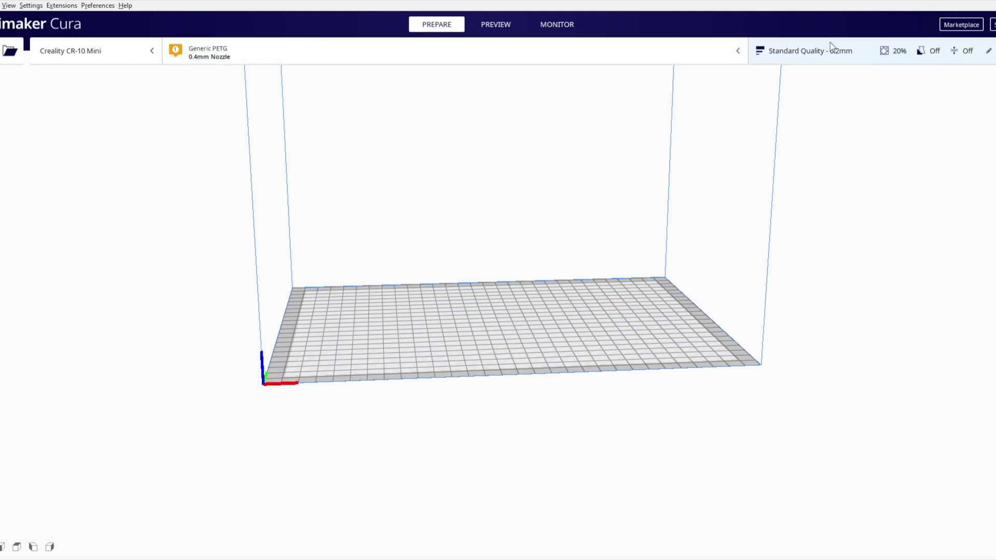
click(781, 58)
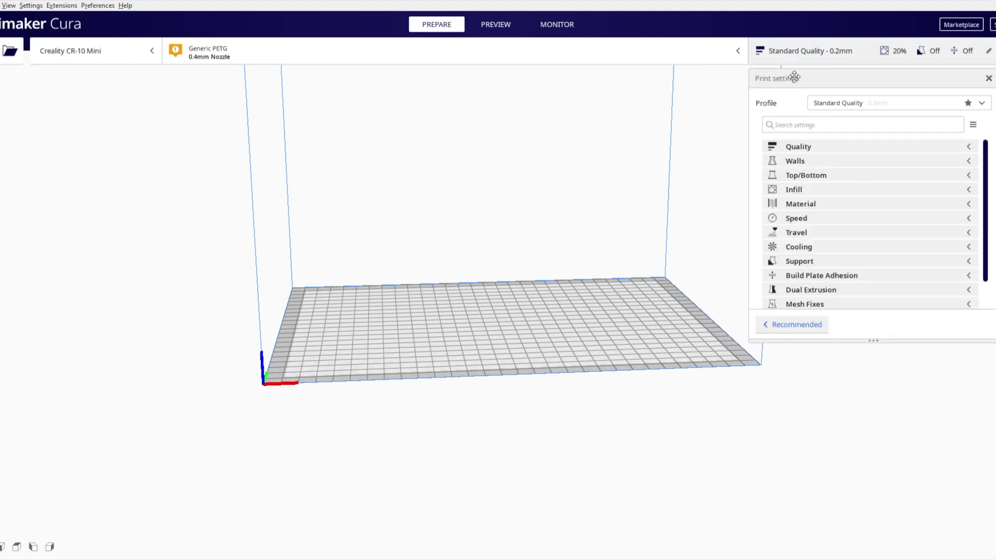
click(809, 56)
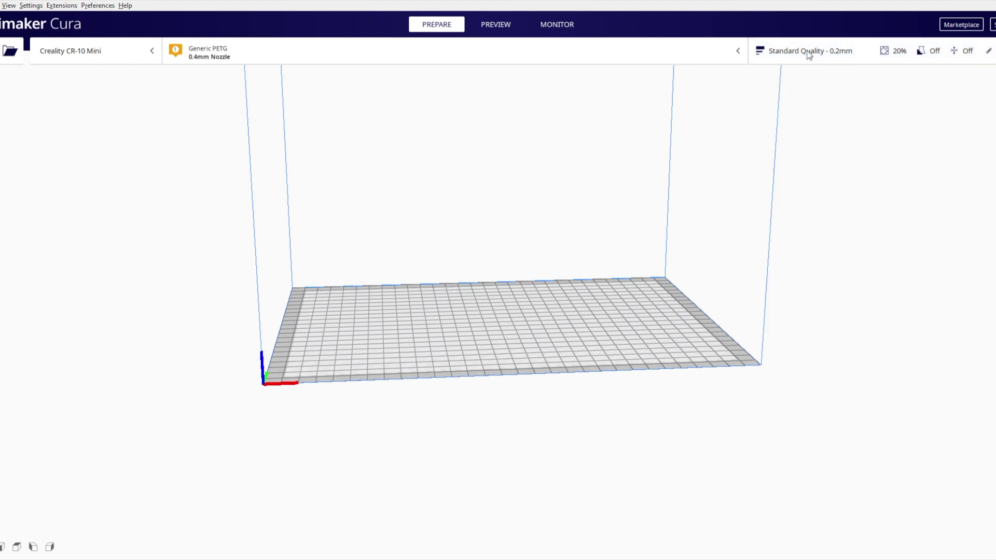
click(807, 54)
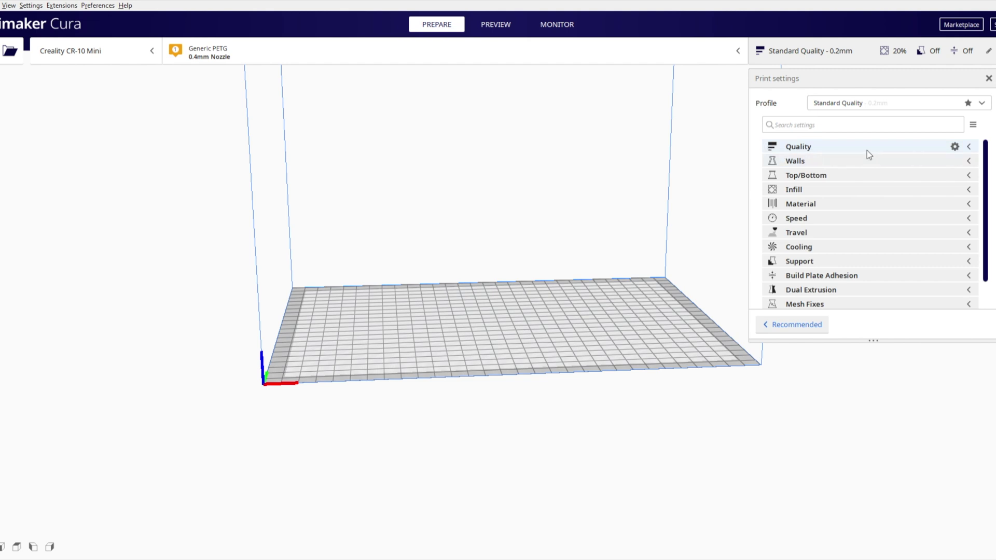
click(781, 52)
Duplicate the CCR10M_FastPrintGear gear with copy and paste.
right_drag(735, 320, 444, 333)
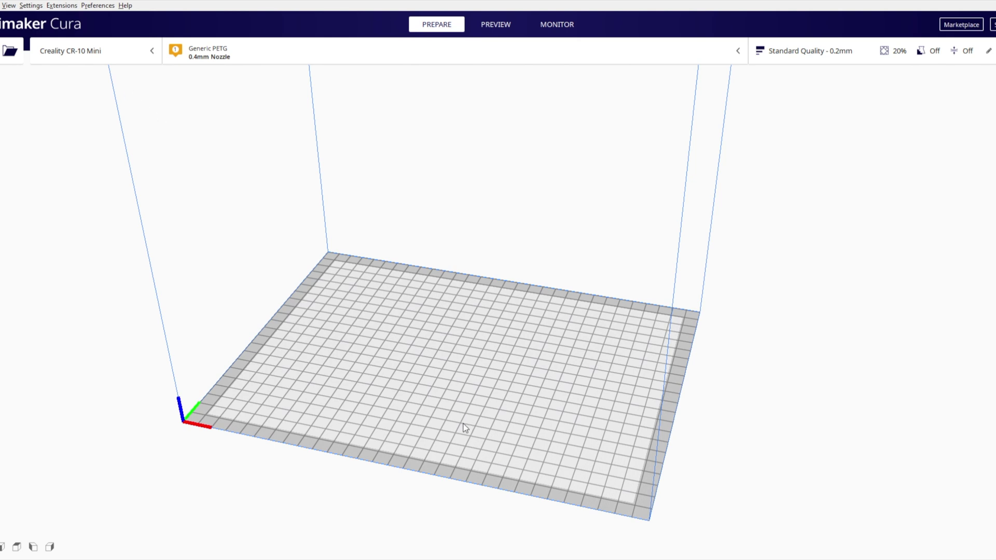
click(458, 332)
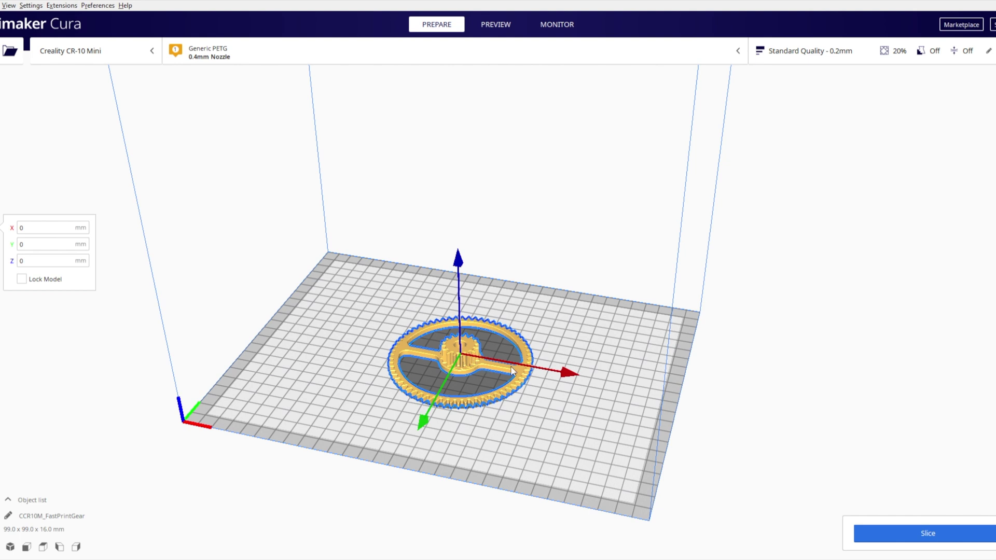
key(ctrl+c)
key(ctrl+v)
click(681, 360)
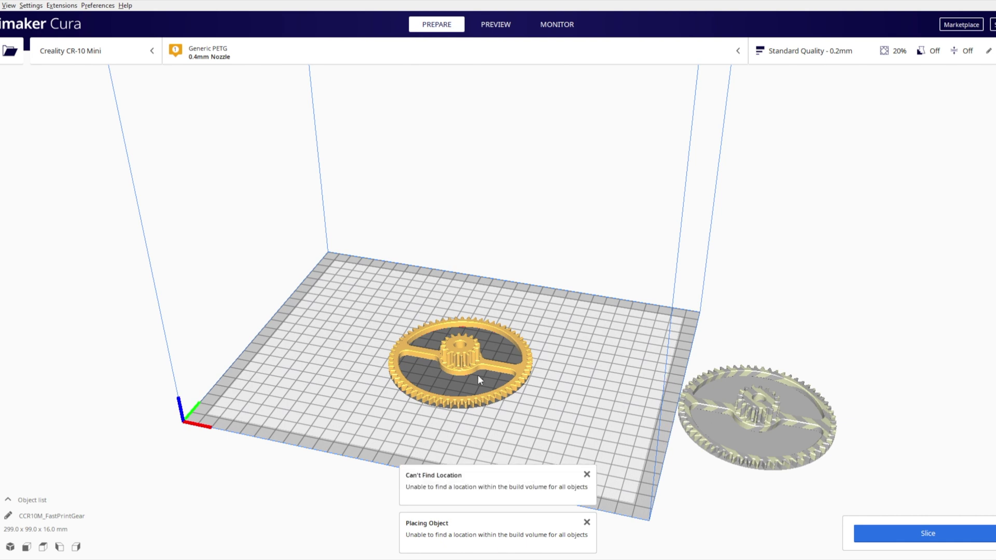
Place the two gears side by side on the build plate.
scroll(514, 379, down, 2)
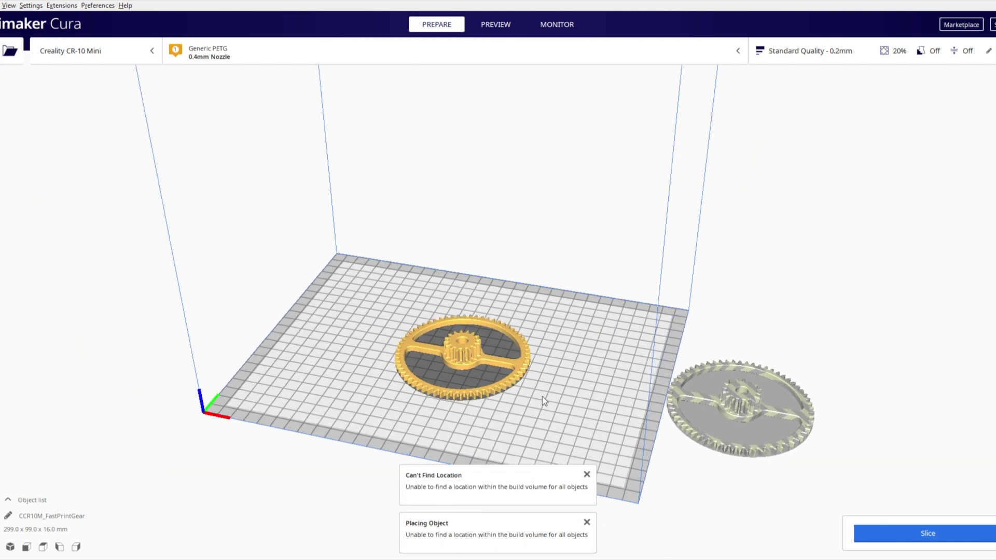
right_drag(563, 416, 598, 431)
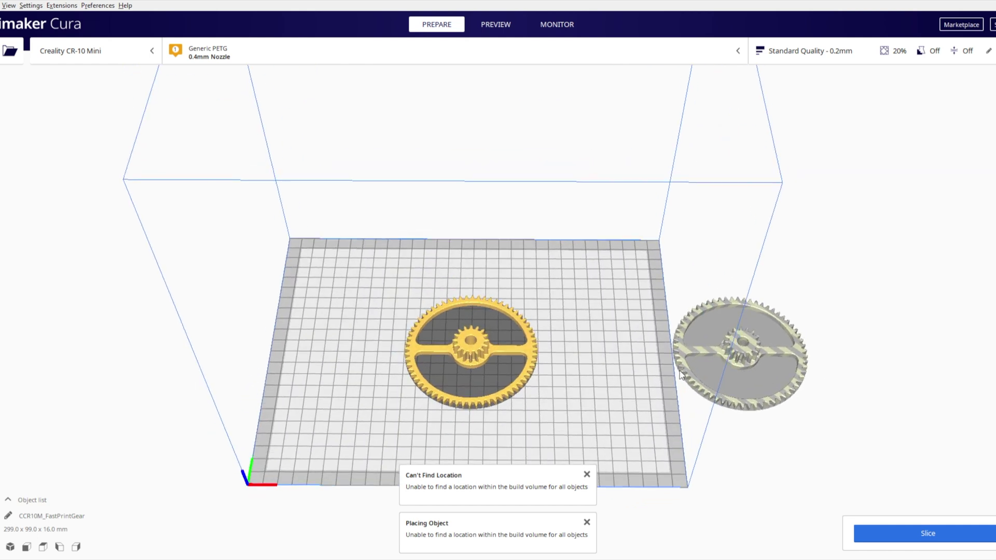
drag(439, 343, 400, 323)
drag(744, 354, 526, 358)
click(634, 430)
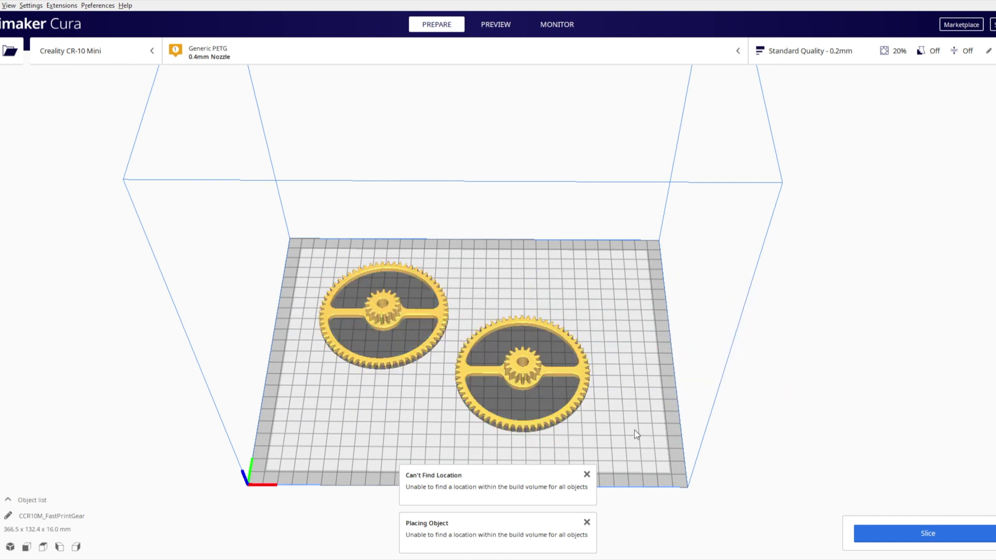
Dismiss the Can't Find Location and Placing Object warnings, then go to Preview.
scroll(633, 431, down, 1)
click(587, 474)
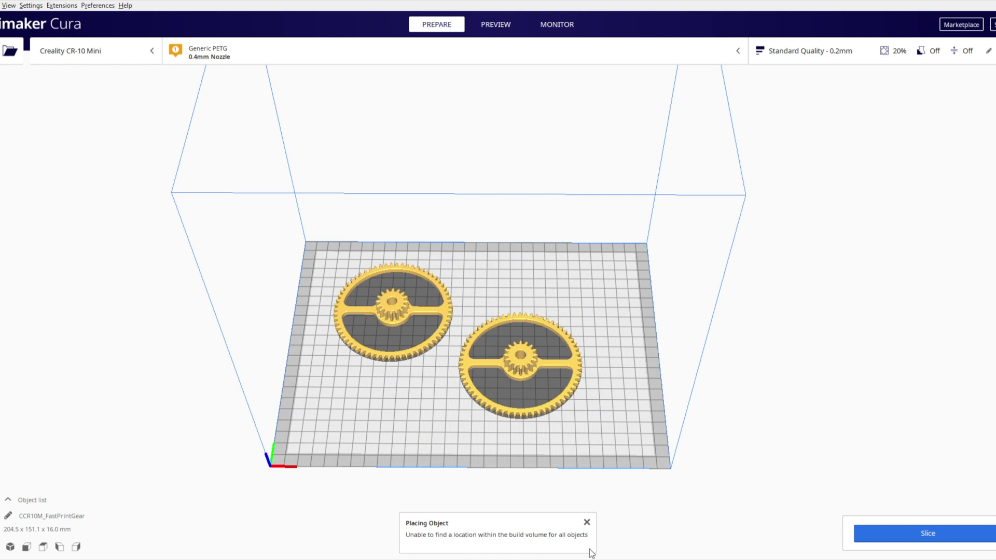
click(586, 523)
scroll(604, 279, up, 2)
scroll(419, 199, up, 2)
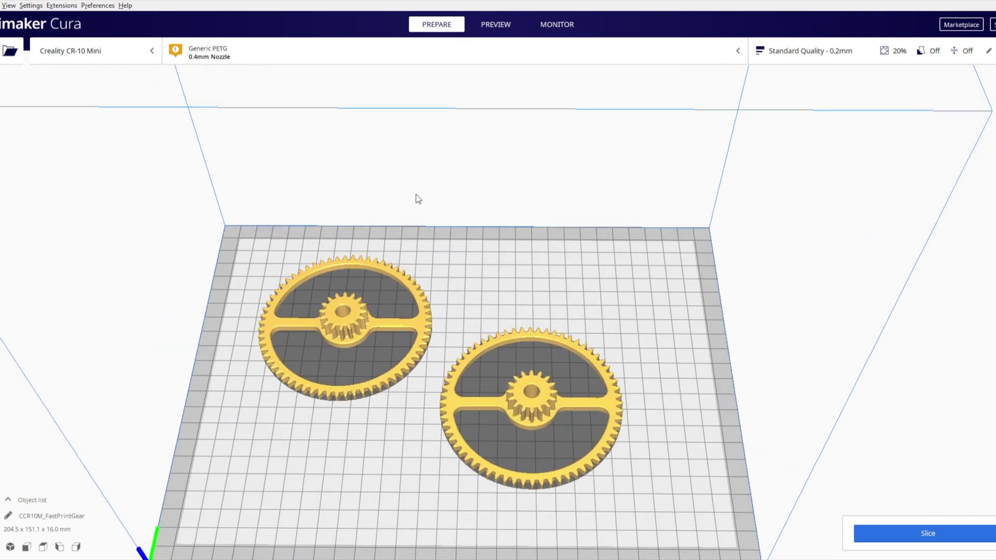
click(487, 29)
Slice both gears (5 h 25 min, 33 g) and step the layer view down to lower layers.
scroll(635, 363, down, 3)
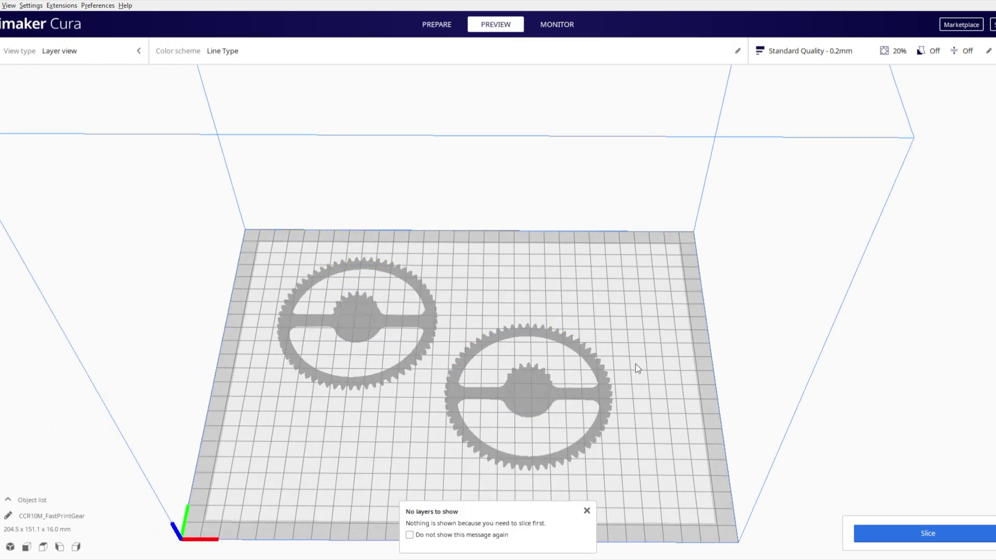
click(887, 532)
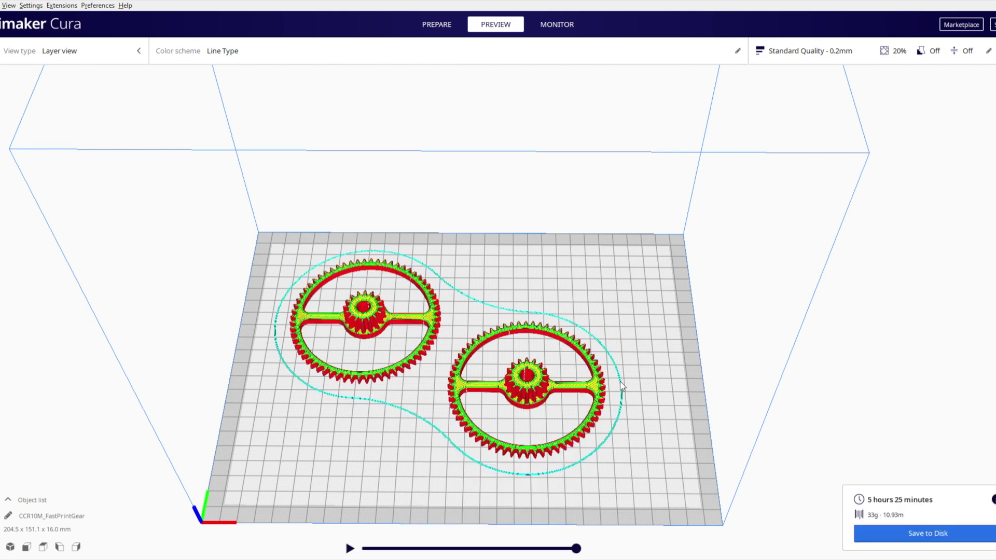
scroll(467, 402, up, 3)
scroll(584, 243, up, 2)
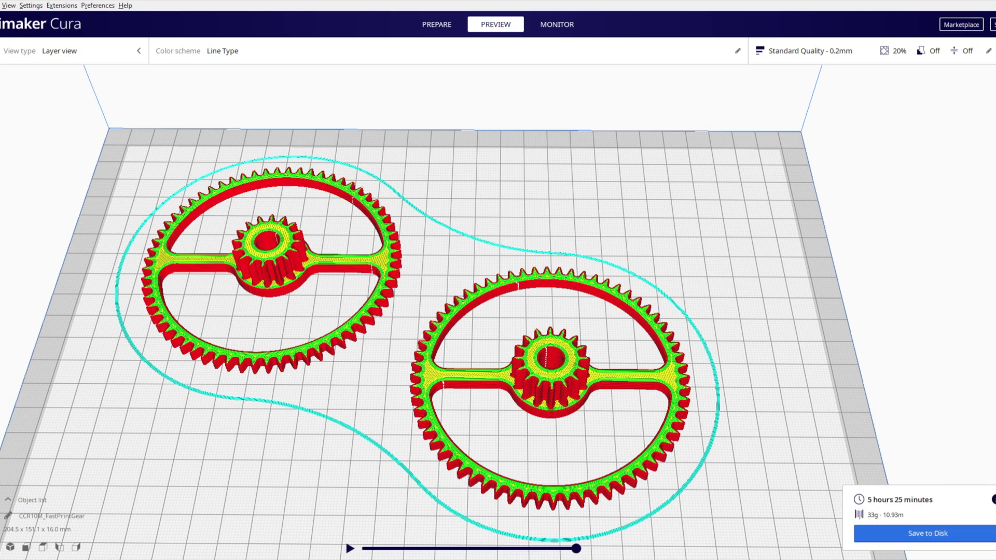
drag(993, 311, 976, 296)
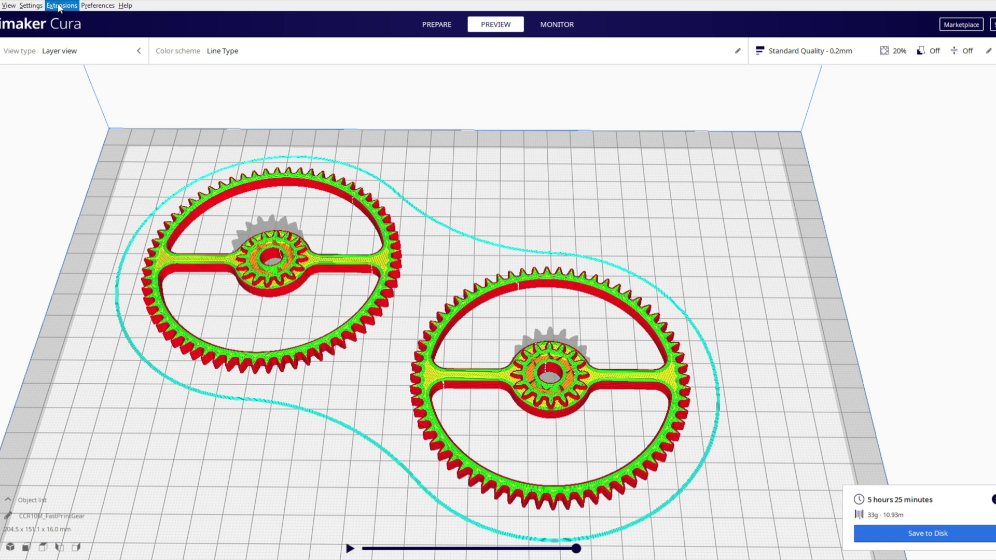
Open the Extensions menu and close it without choosing anything.
click(76, 6)
click(158, 32)
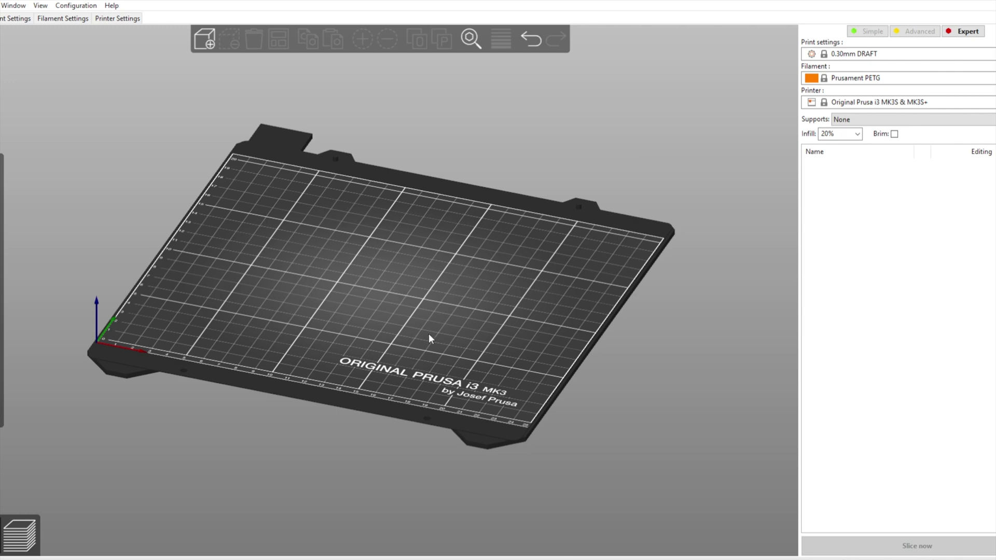
Orbit around the MK3 bed and zoom in for a closer view.
mouse_move(429, 334)
mouse_down()
mouse_move(571, 318)
mouse_move(544, 296)
mouse_move(483, 346)
mouse_move(430, 331)
mouse_up()
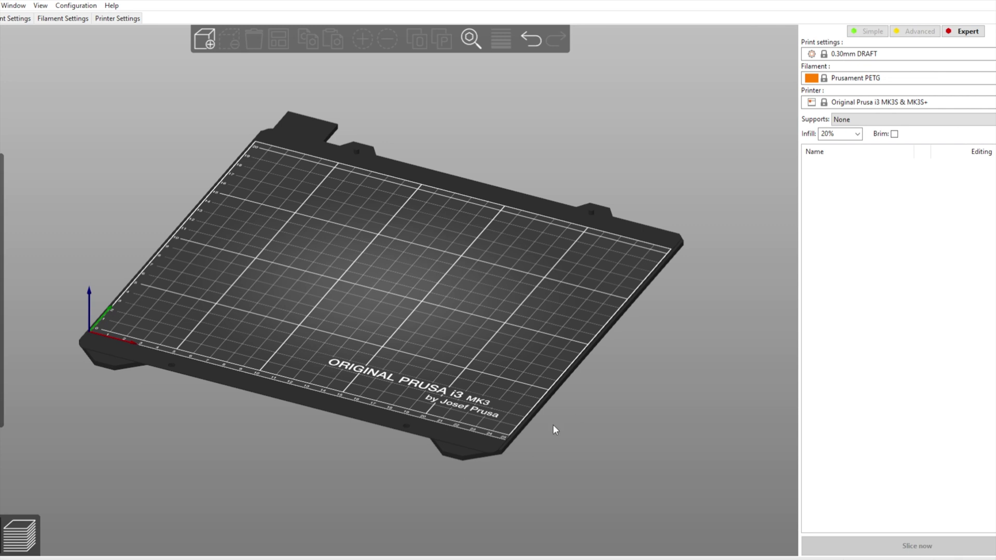
drag(487, 182, 739, 152)
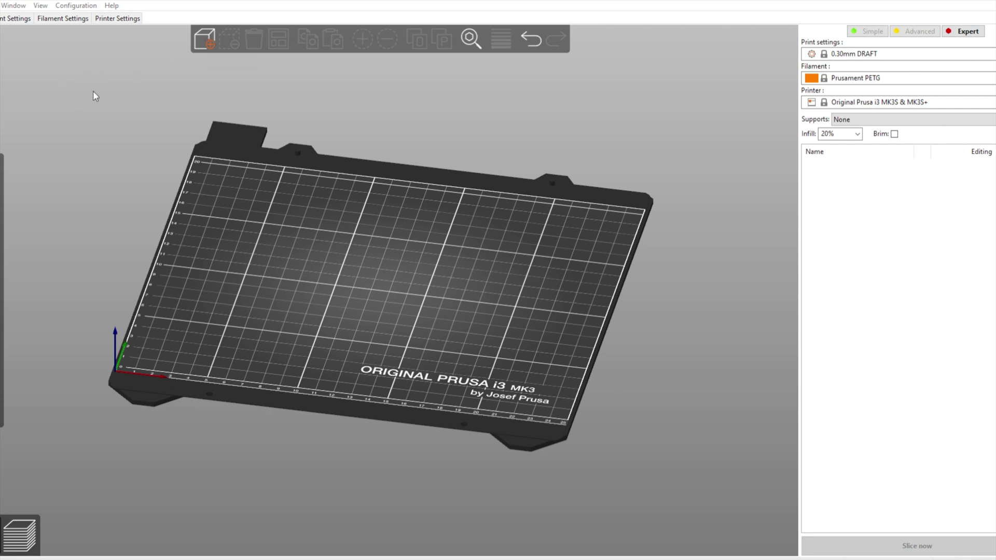
scroll(403, 307, up, 5)
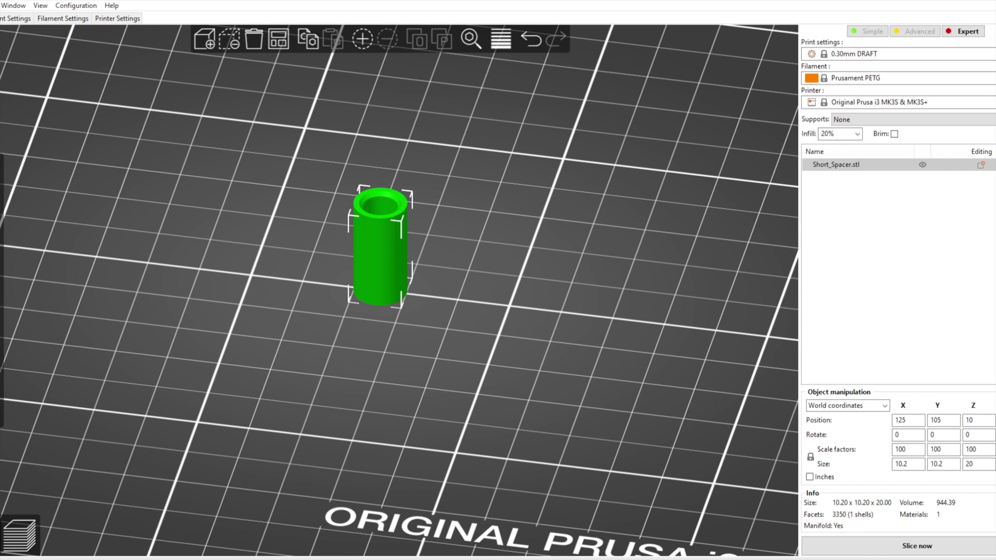
key(m)
key(s)
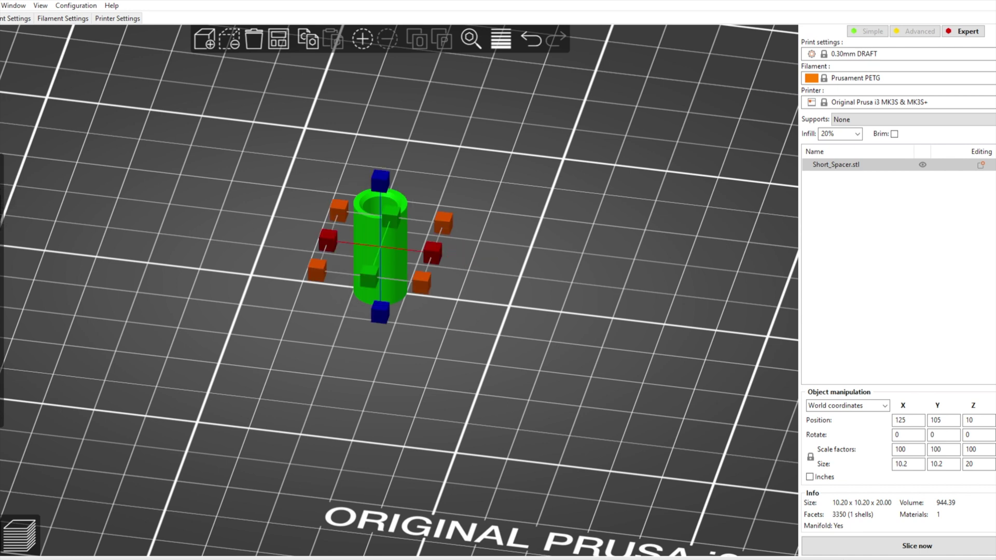
key(r)
key(r)
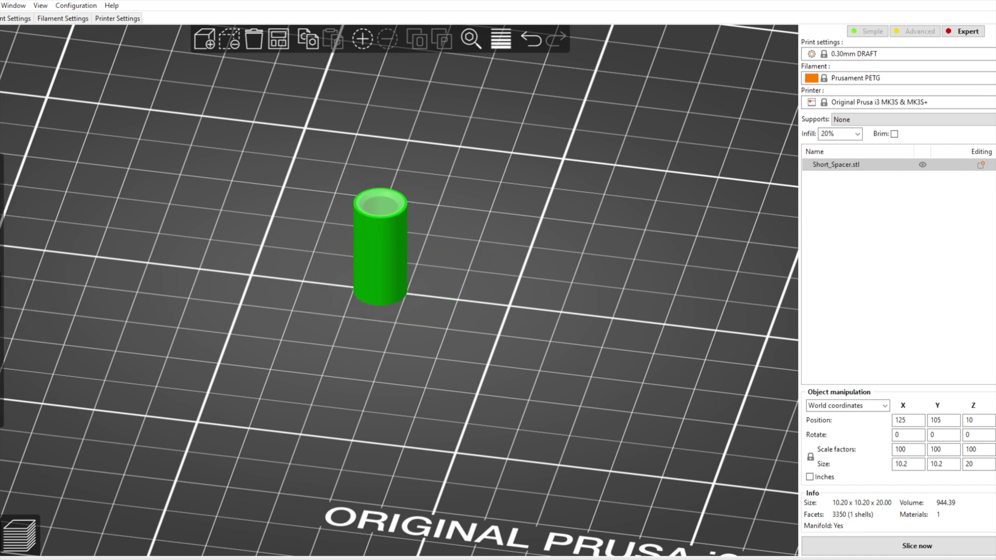
key(c)
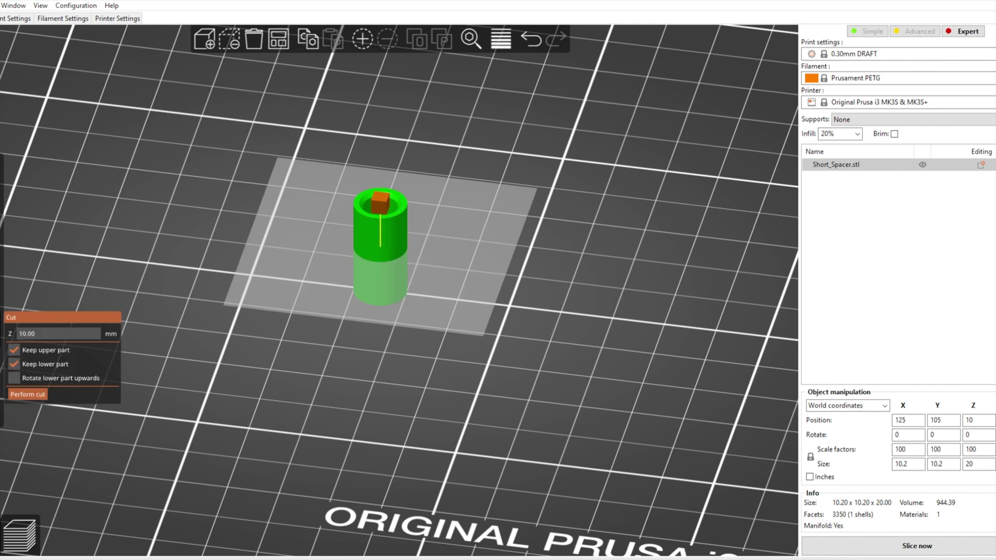
key(l)
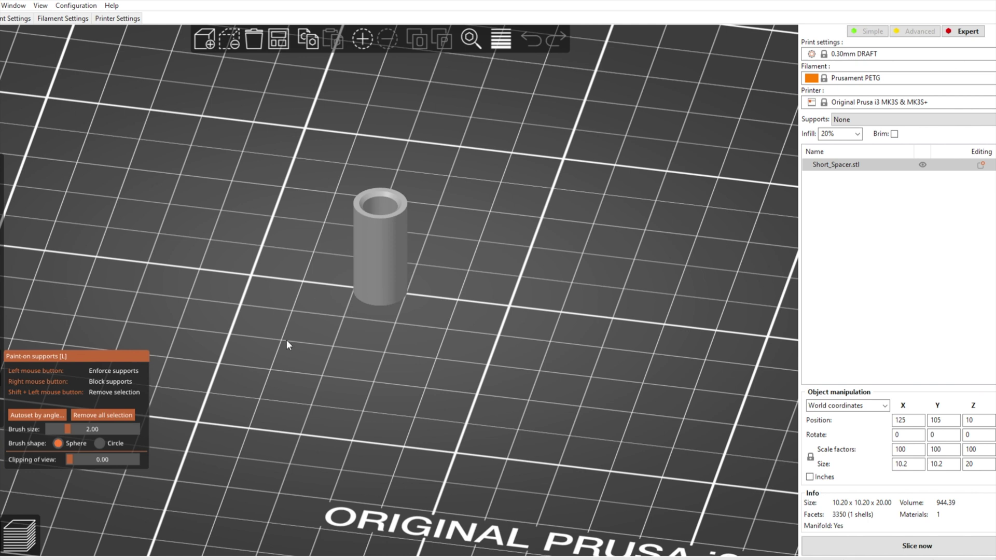
key(p)
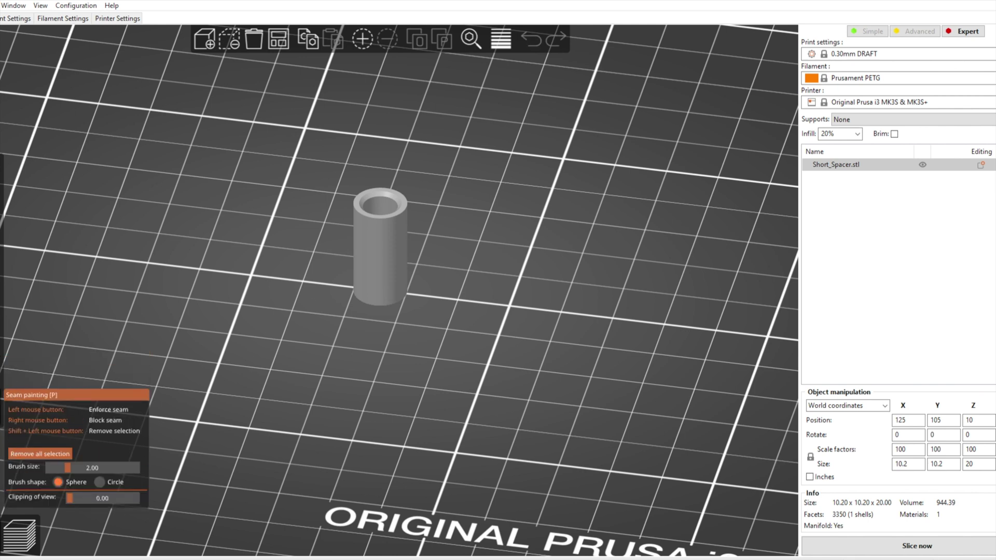
key(m)
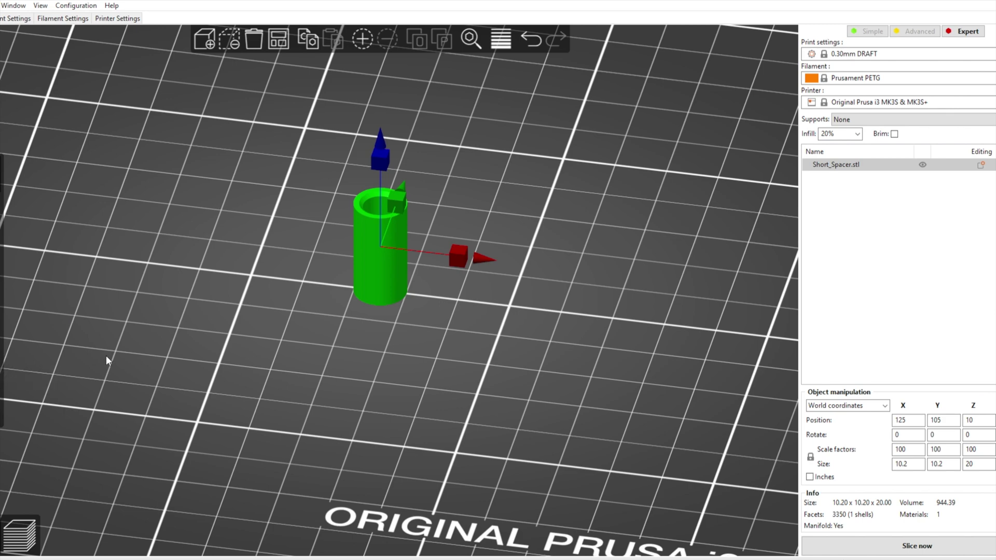
Add spacer instances until there are 20 copies of Short_Spacer.stl.
scroll(384, 239, down, 5)
drag(445, 210, 513, 193)
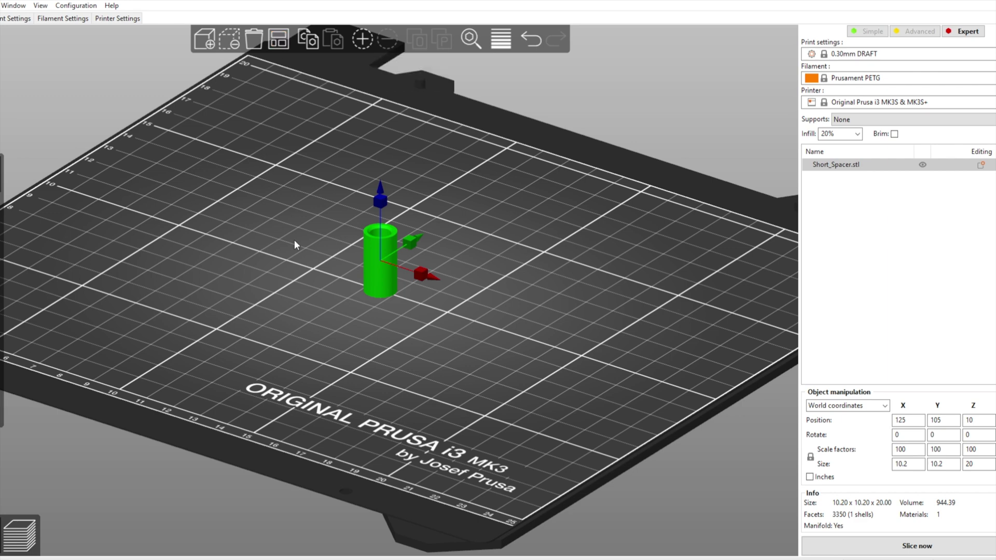
scroll(295, 262, down, 3)
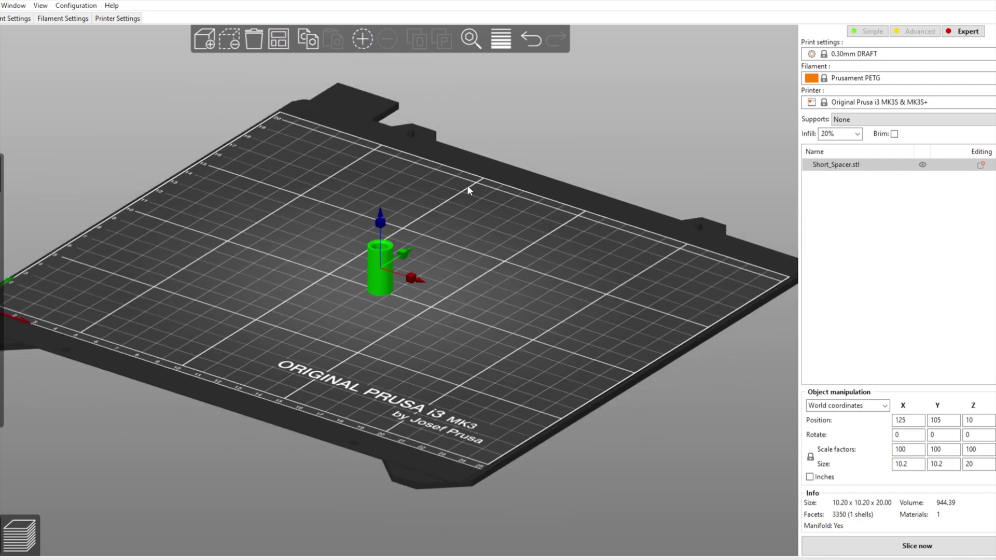
key(plus)
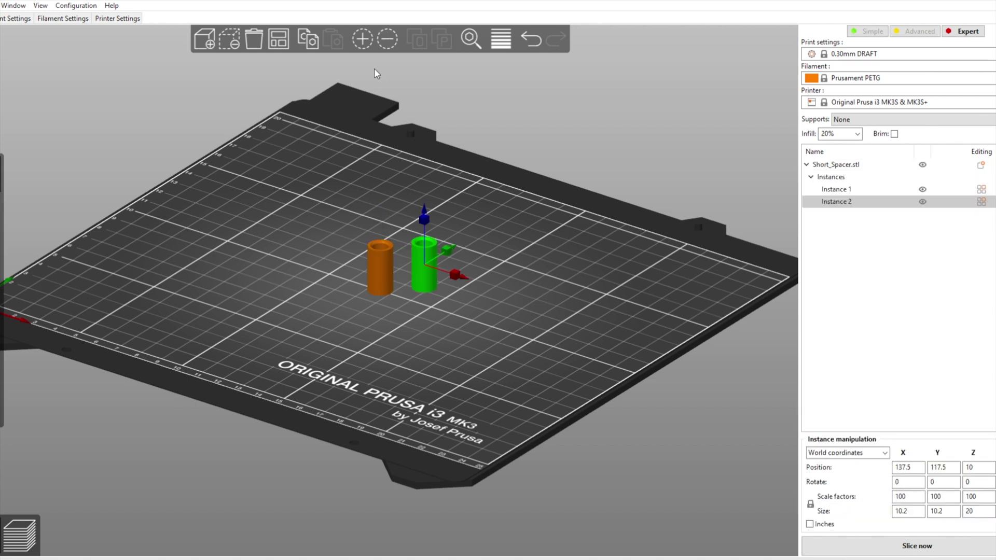
click(382, 253)
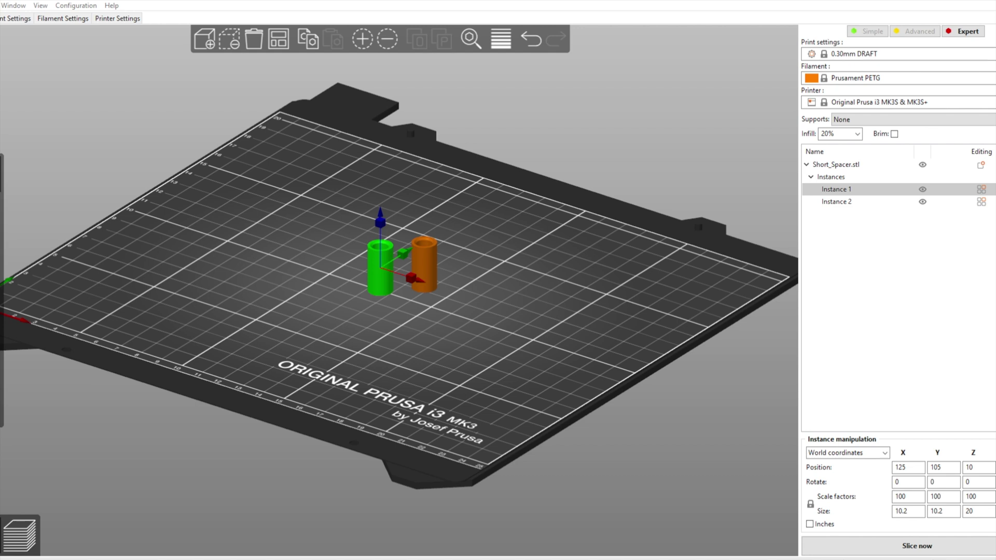
key(plus)
key(plus)
key(plus)
key(plus)
key(plus)
key(plus)
key(plus)
key(plus)
key(plus)
key(plus)
key(plus)
key(plus)
key(plus)
key(plus)
key(plus)
key(plus)
key(plus)
key(plus)
Arrange the twenty spacers into a compact grid on the bed.
click(285, 37)
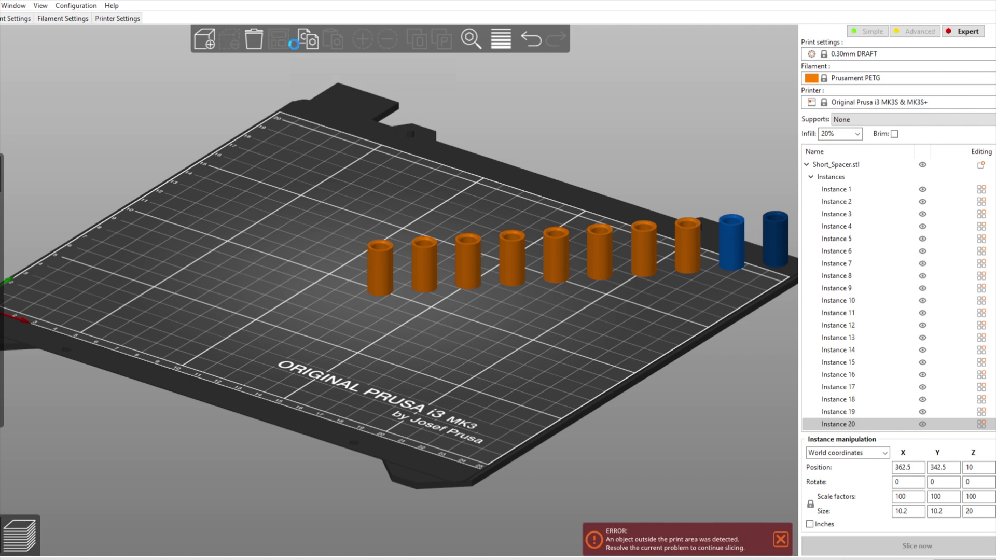
click(279, 339)
drag(279, 340, 304, 358)
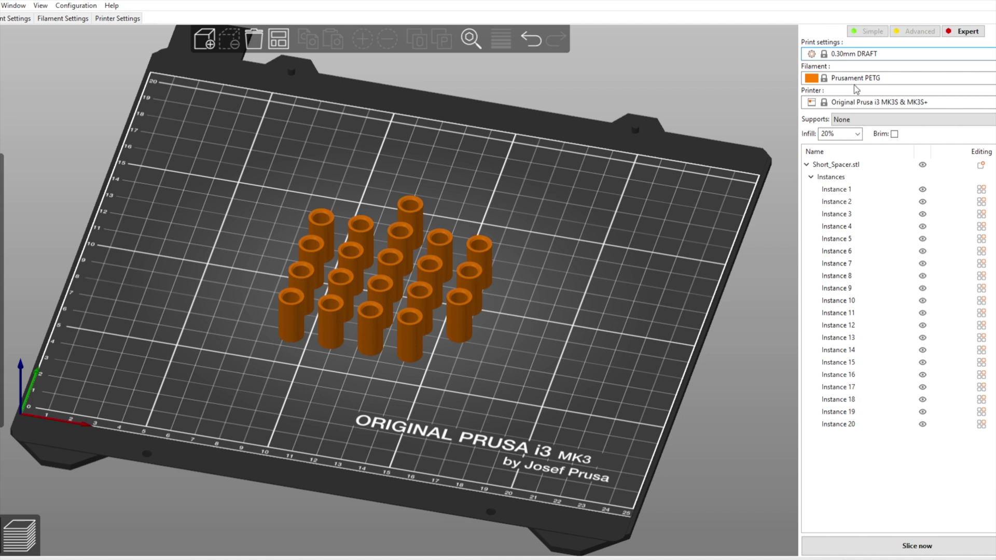
click(858, 42)
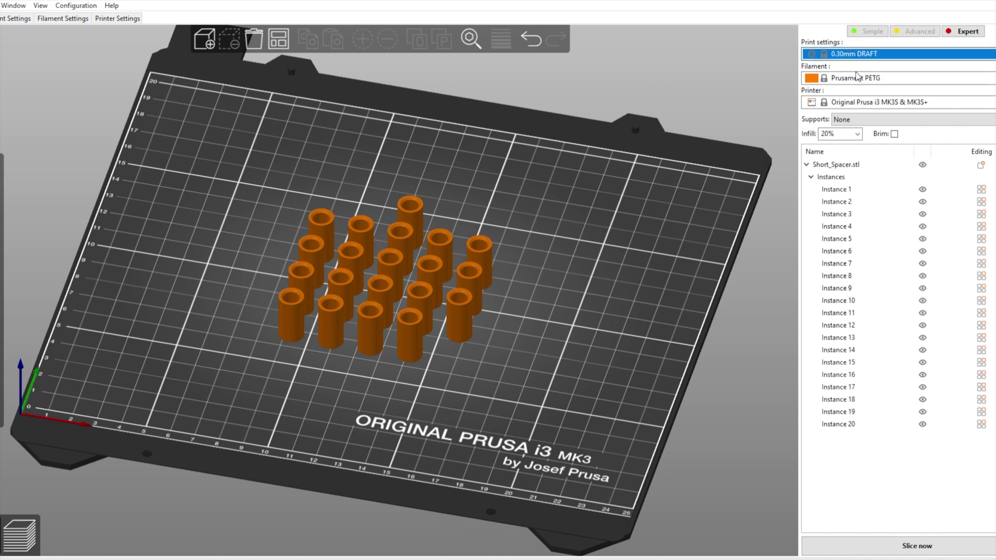
click(858, 72)
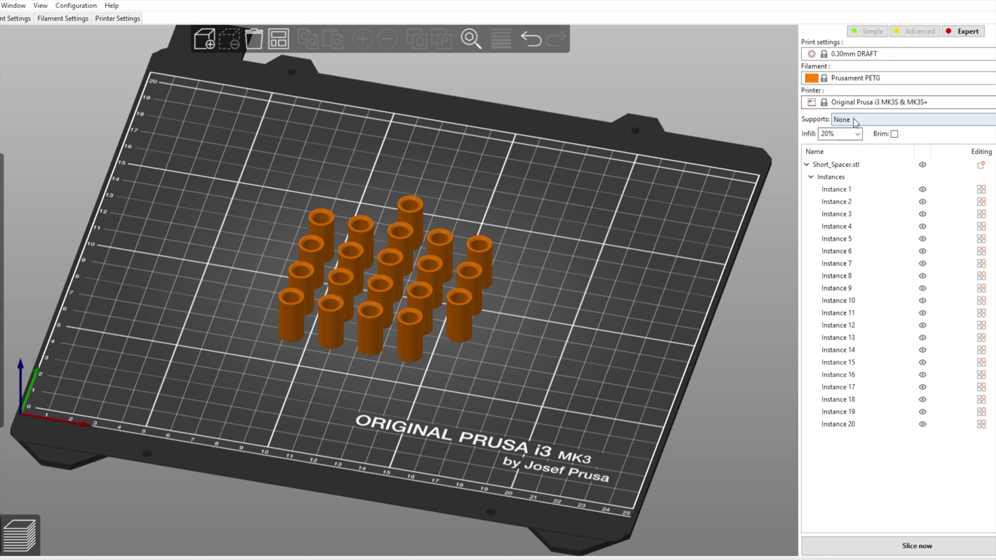
click(19, 18)
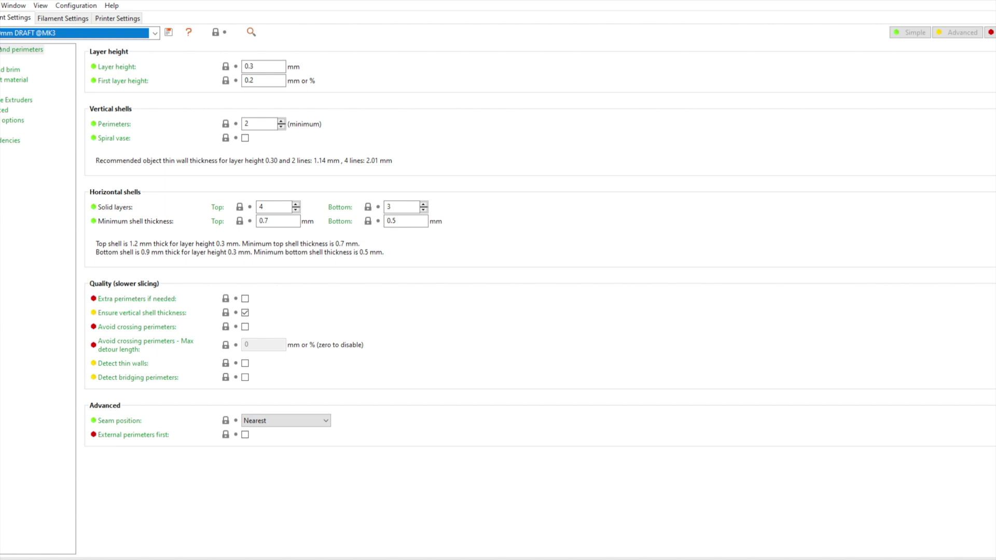
click(74, 18)
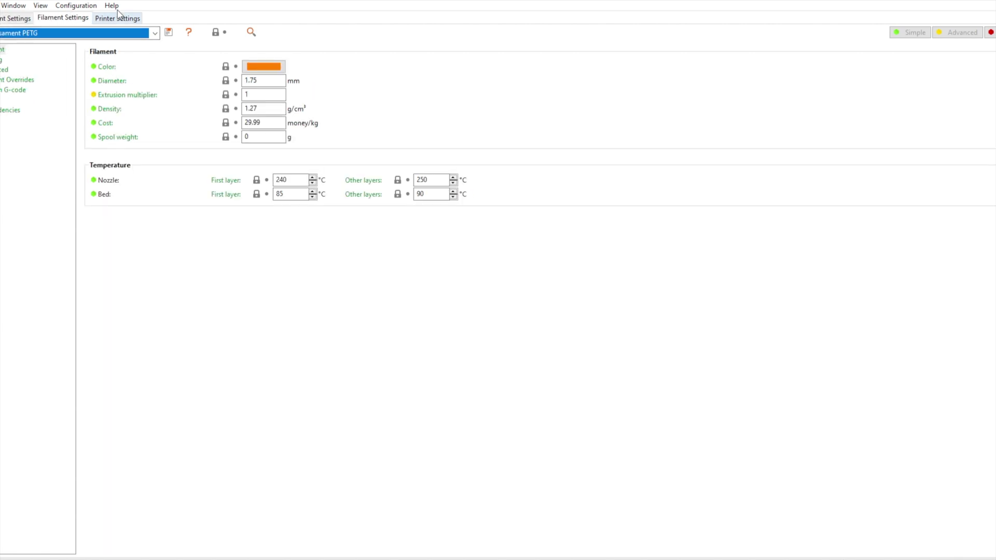
click(118, 15)
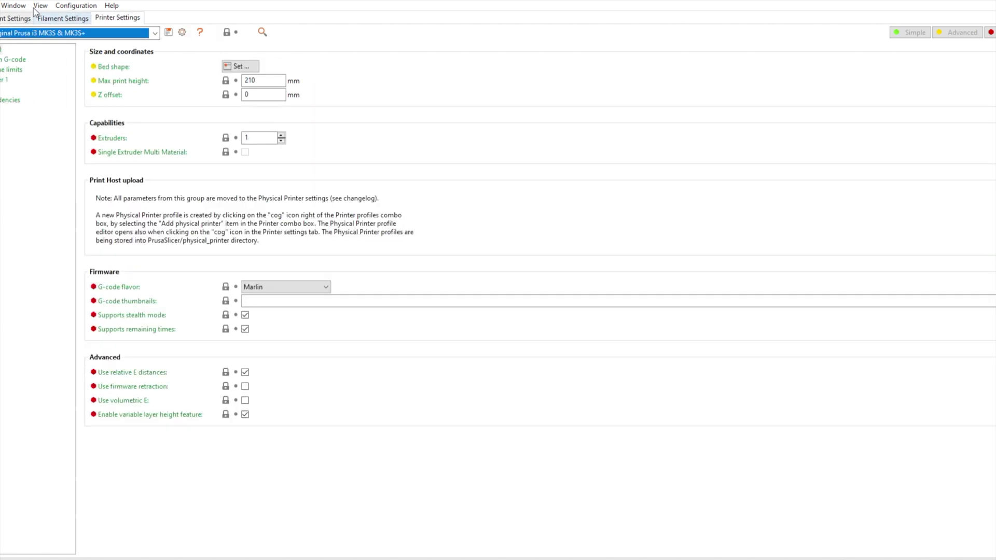
key(ctrl+1)
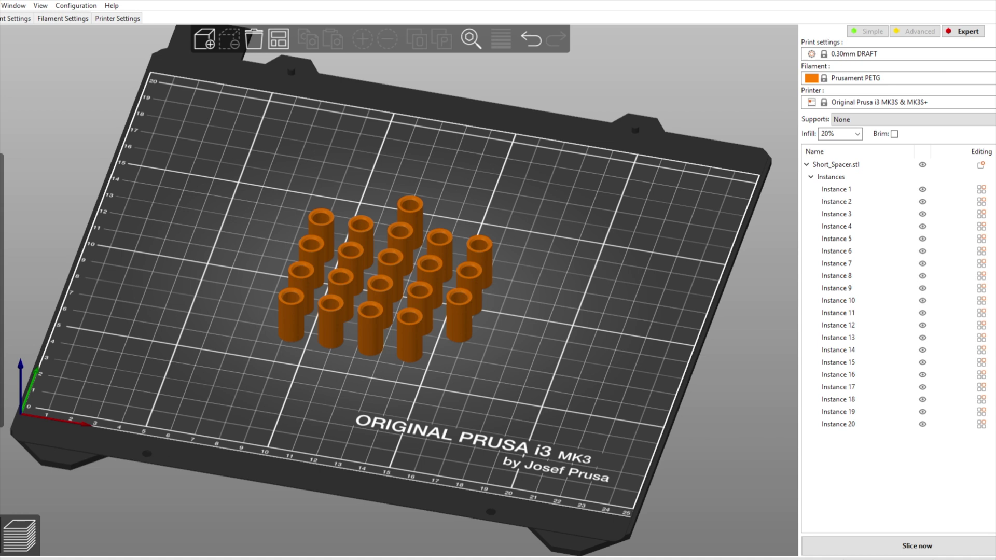